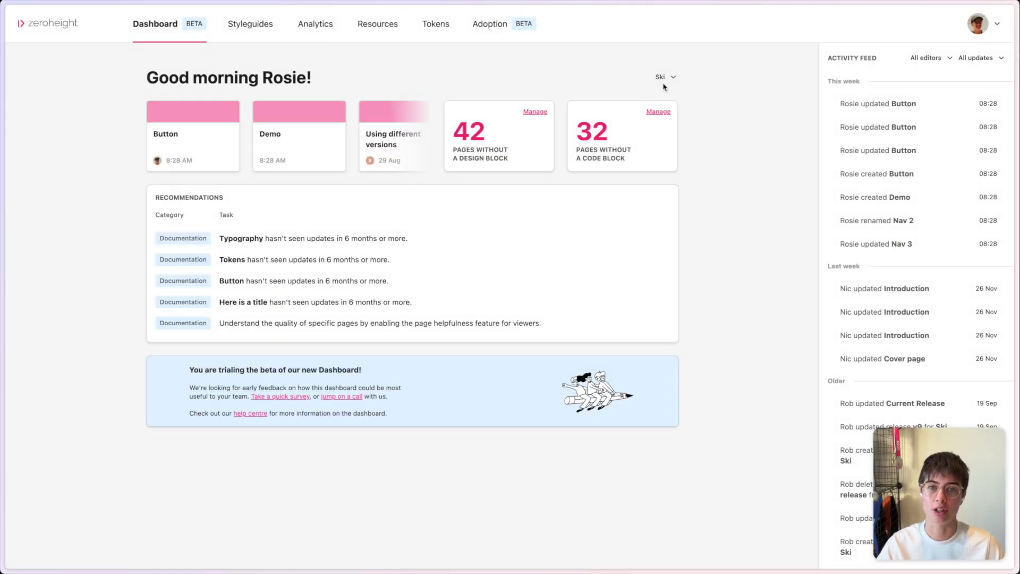
- Open the account options menu from the avatar on the zeroheight dashboard
click(983, 30)
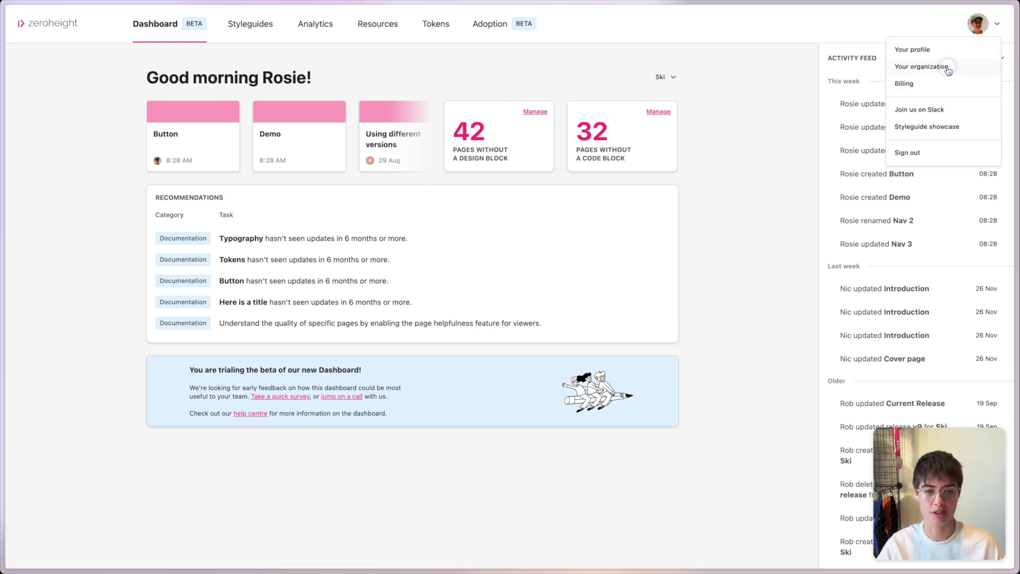
- Go to the organization's Developers settings and start creating a new authentication token
click(948, 68)
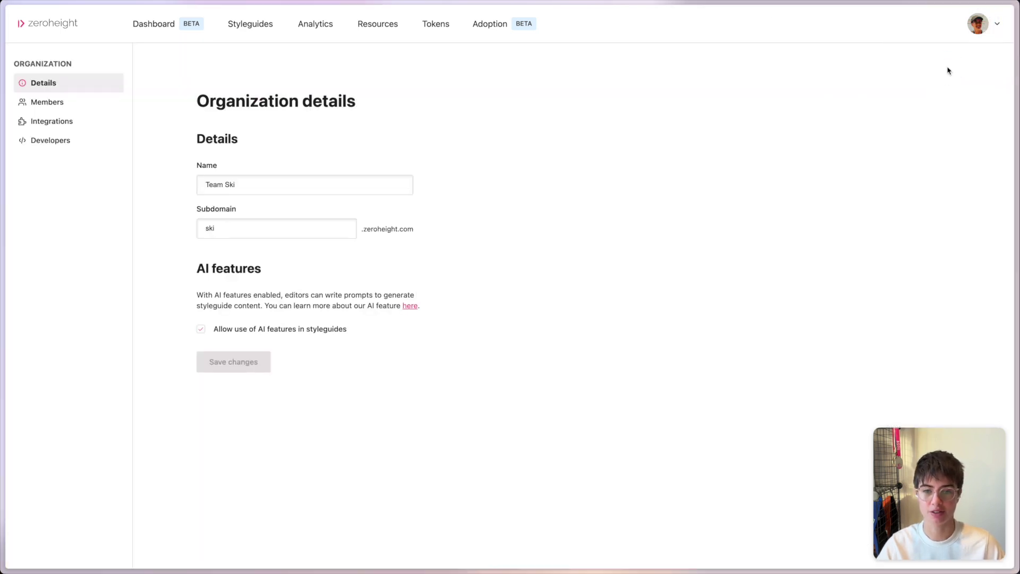
click(47, 148)
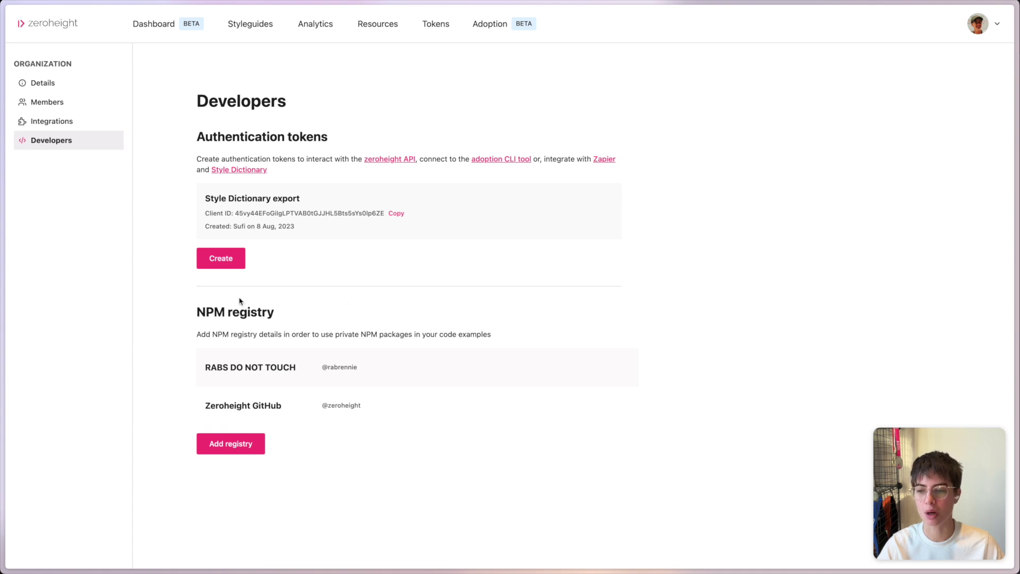
click(228, 266)
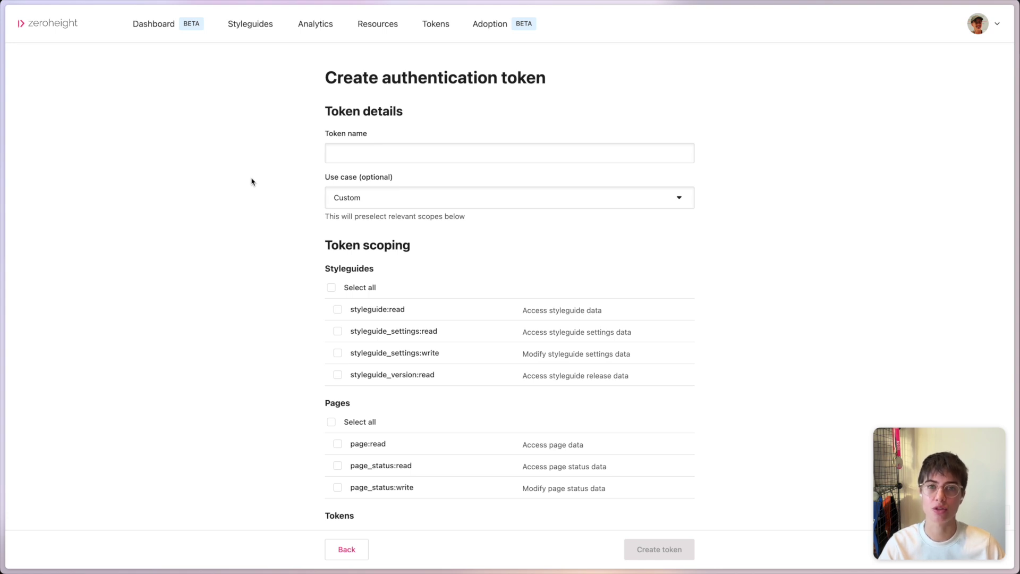
- Create a token named 'Page API' with the Custom use case and all Pages scopes selected
key(Tab)
text(Page API)
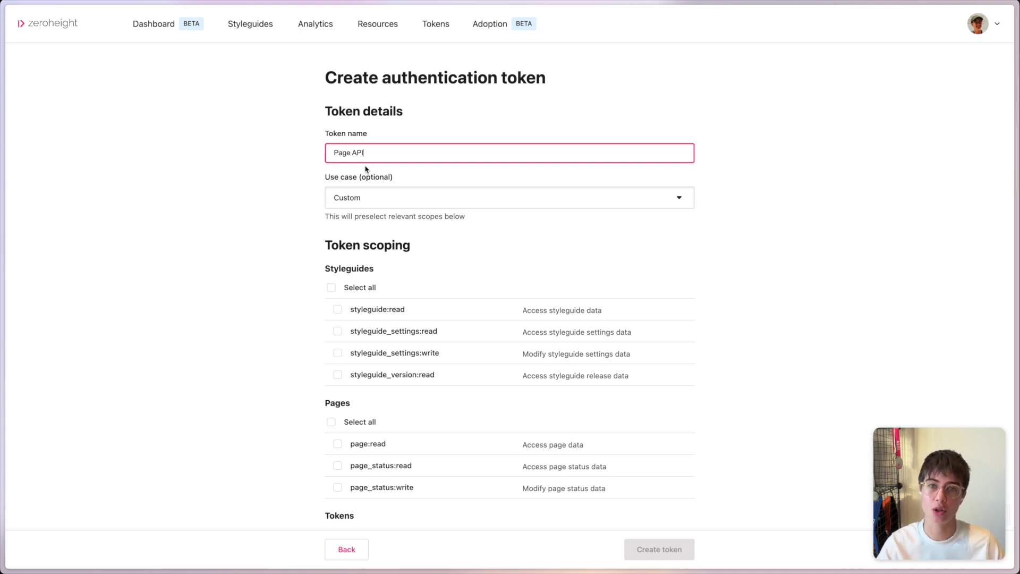
click(376, 201)
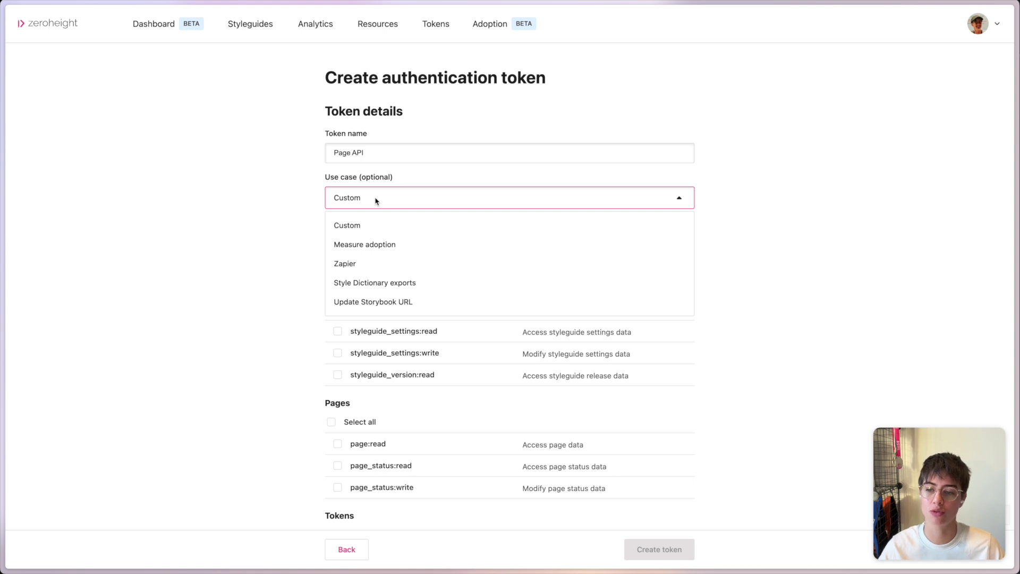
click(751, 207)
scroll(469, 380, down, 3)
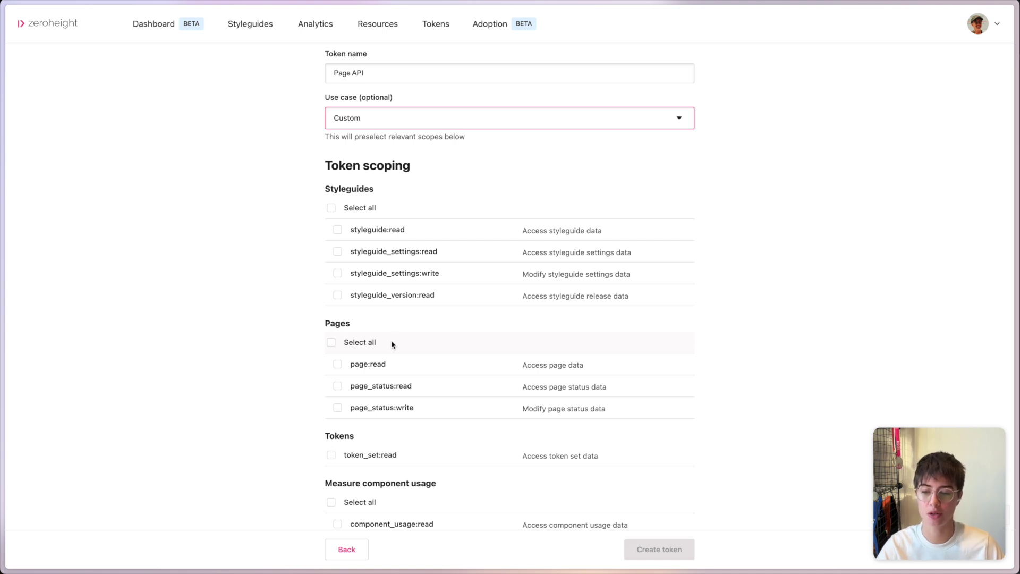
click(355, 343)
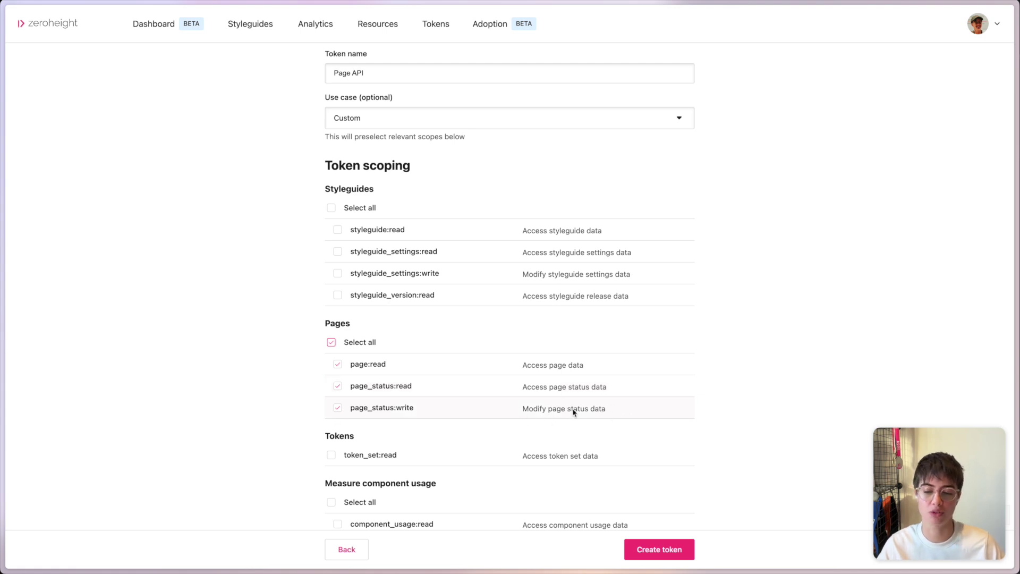
scroll(680, 409, up, 1)
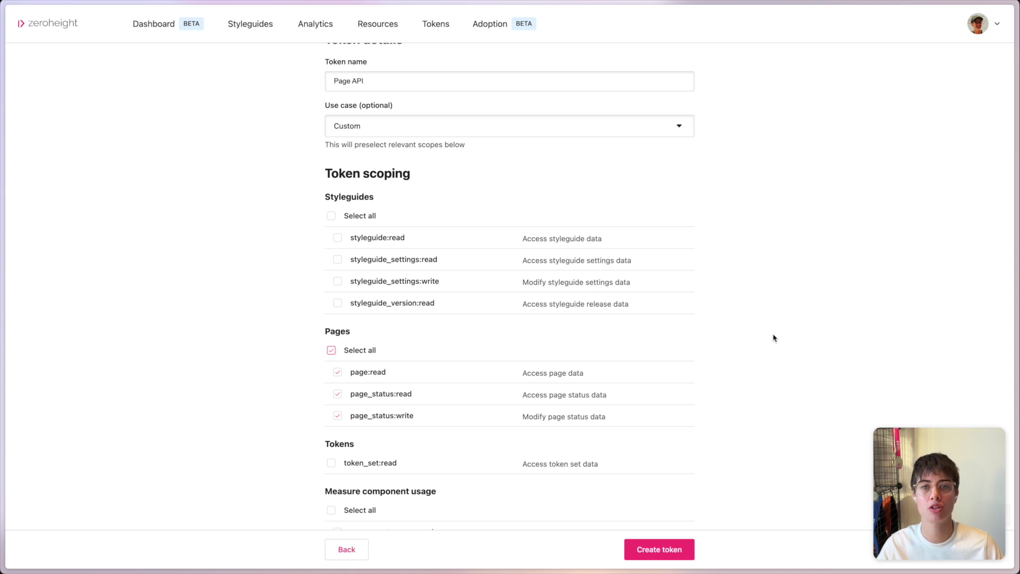
scroll(727, 242, up, 2)
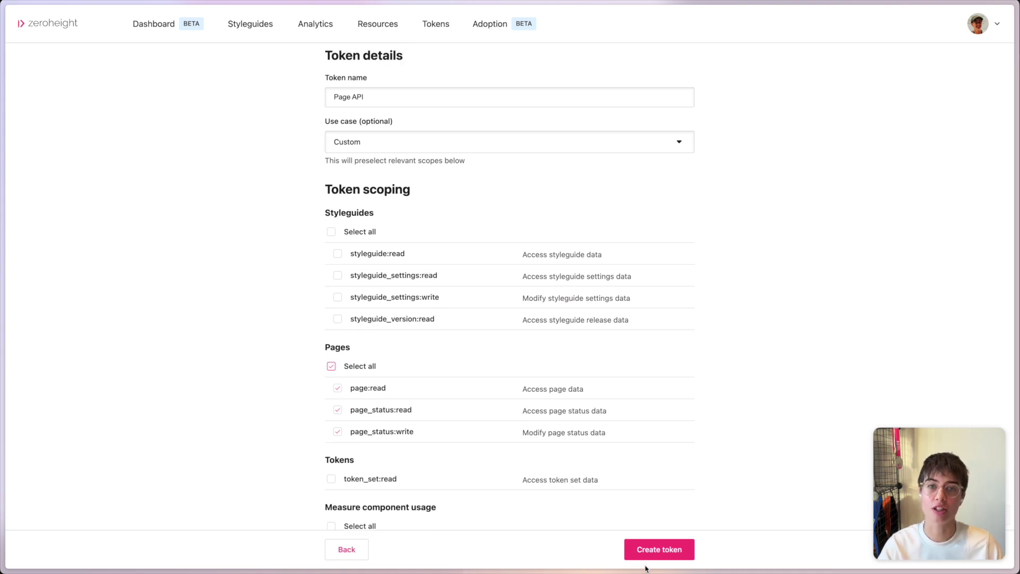
click(658, 549)
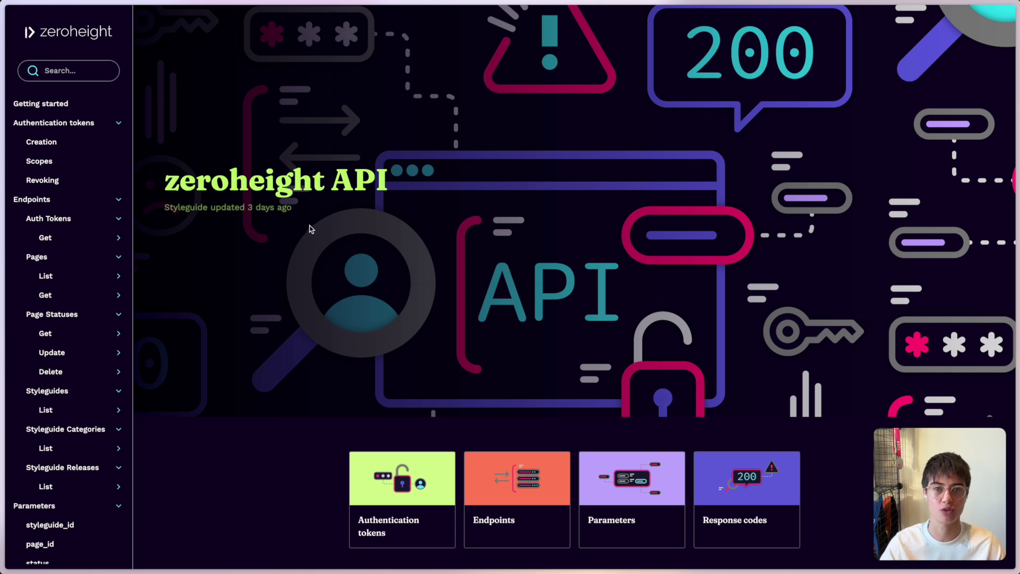
- Show the Example request for the Pages > Get endpoint in the API docs
click(62, 293)
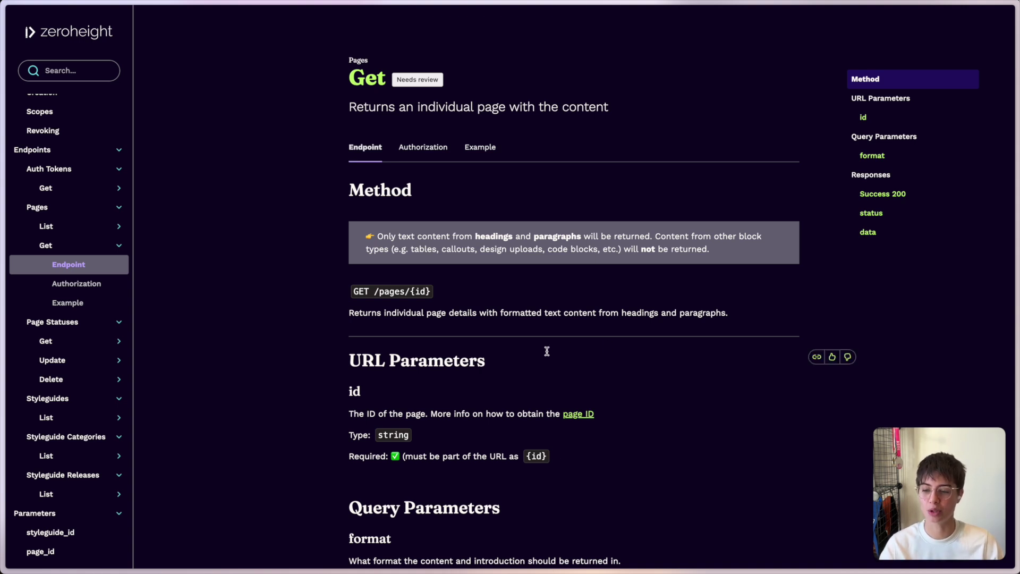
click(480, 146)
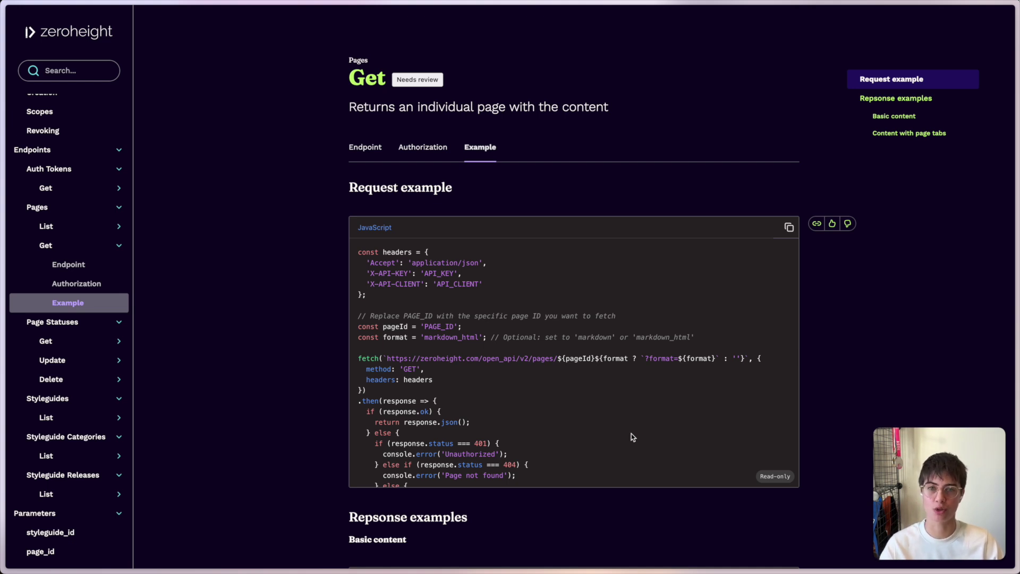
scroll(597, 435, down, 1)
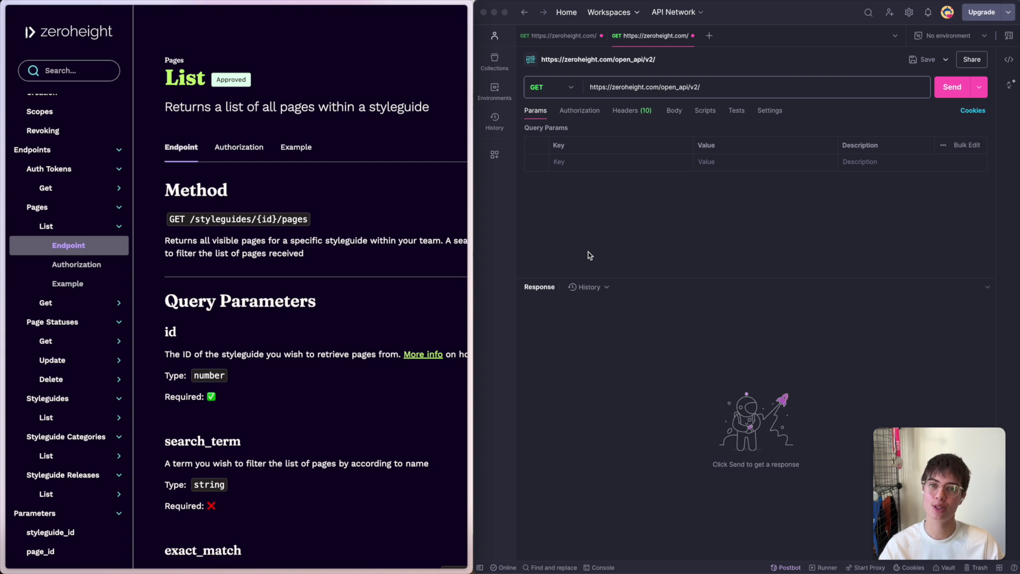
- Open the Styleguides List docs, then switch to the Ski styleguide's Button page
click(64, 412)
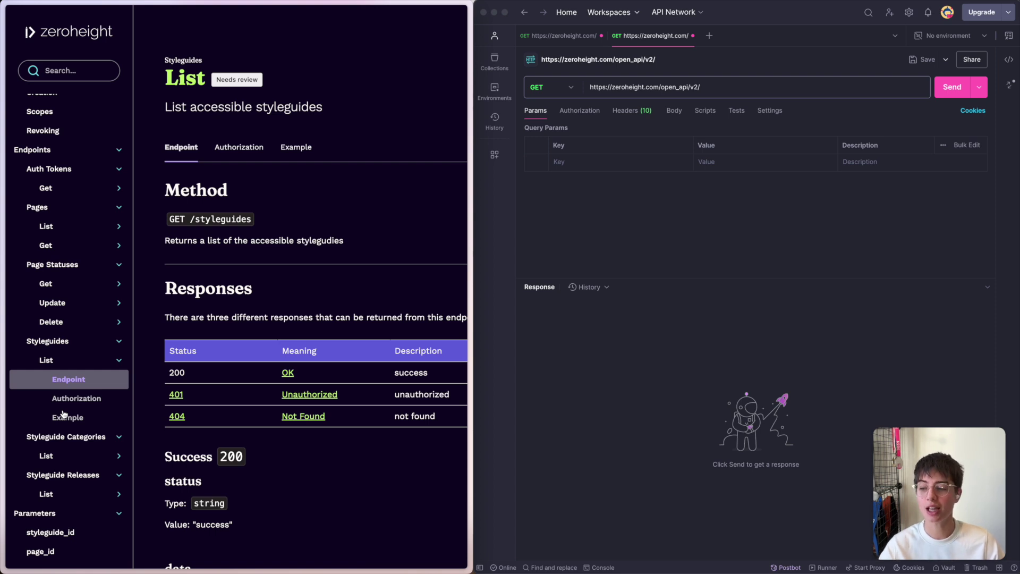
mouse_move(3, 409)
click(58, 218)
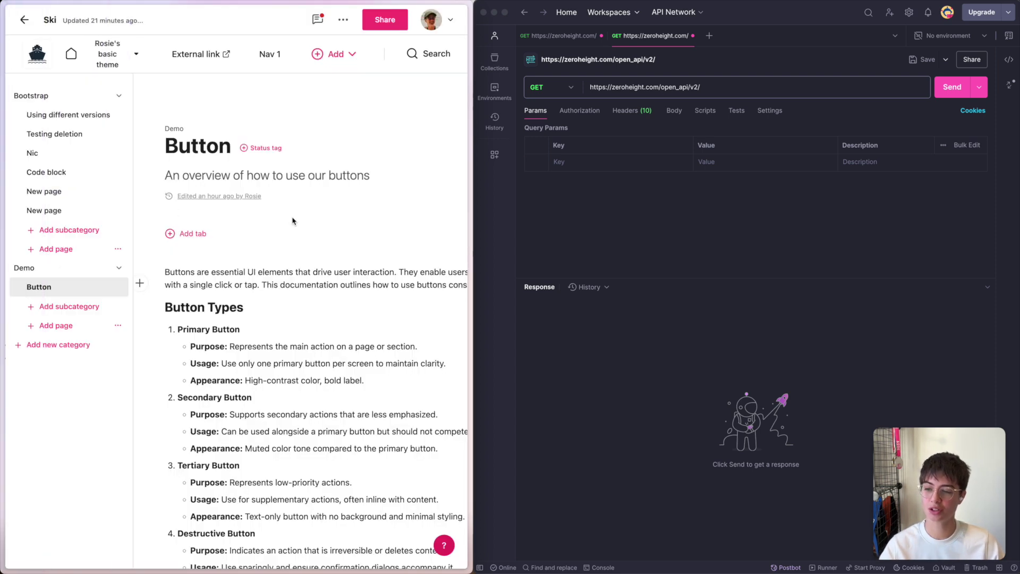
- Select the styleguide ID 88190 in the Button page's web address
mouse_move(11, 81)
click(45, 38)
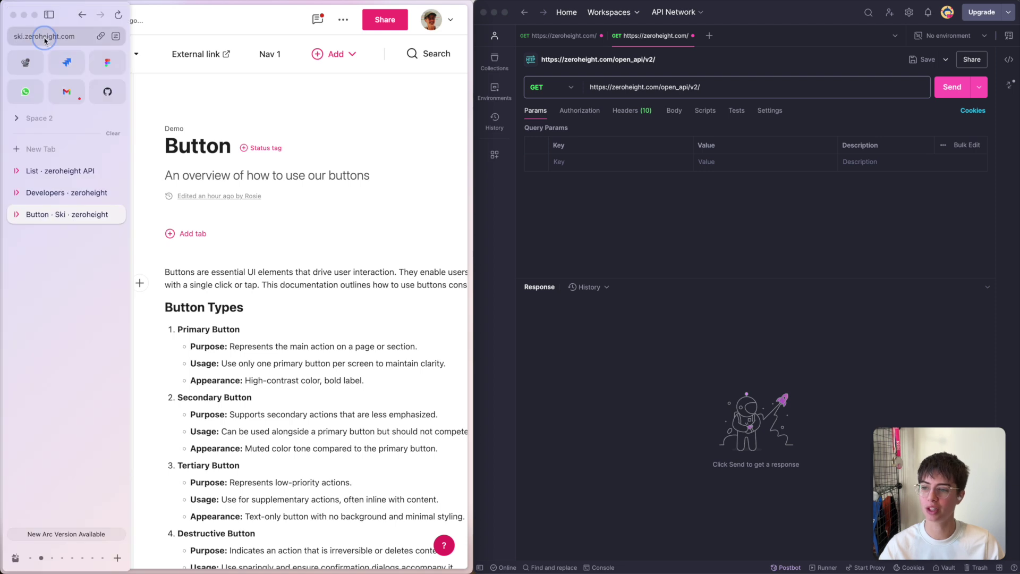
click(168, 40)
drag(168, 40, 187, 38)
- Send a Postman GET request to open_api/v2/styleguides/88190/pages
click(632, 238)
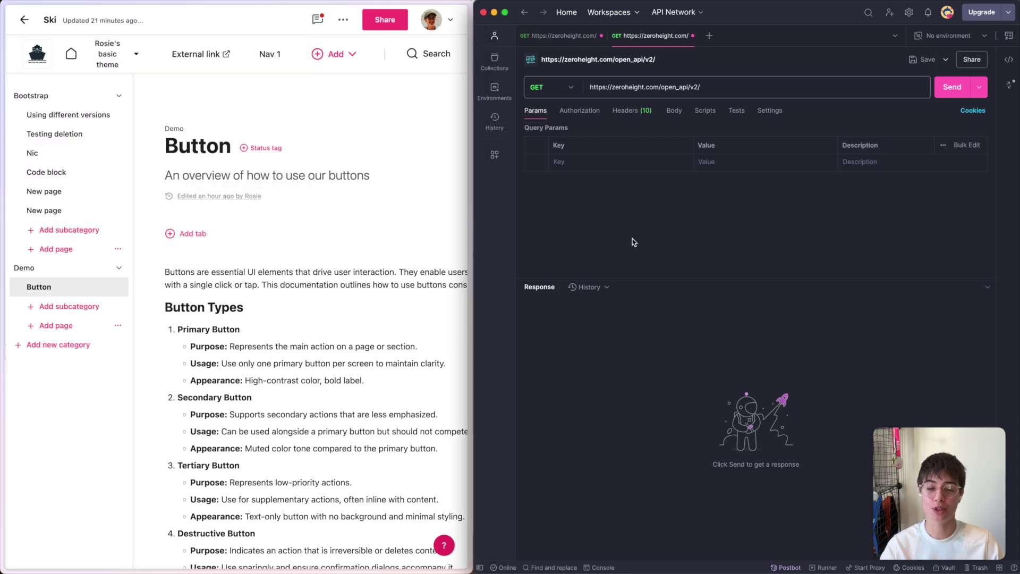
click(728, 87)
text(styl)
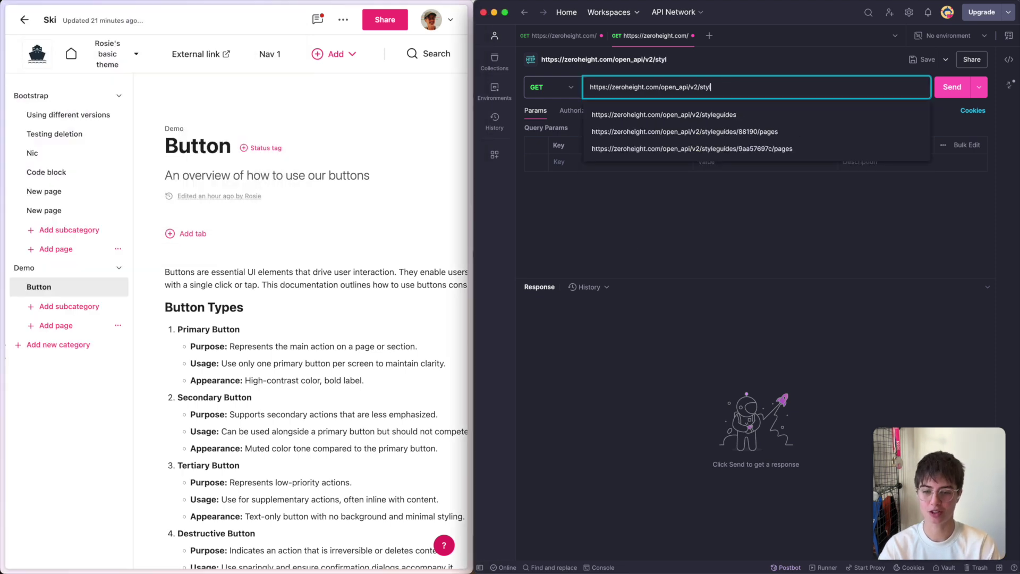
text(eguides/88190/)
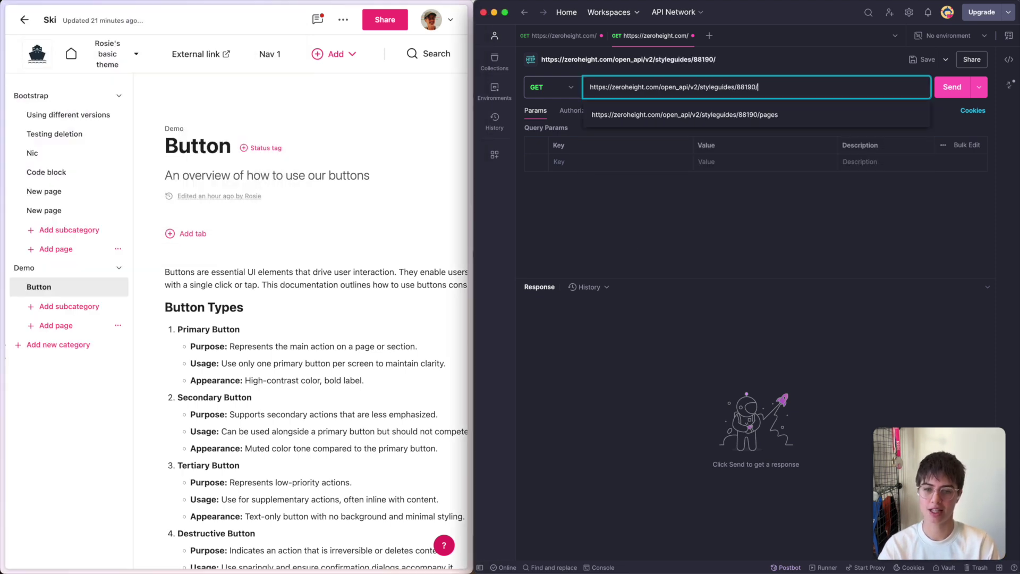
text(pages)
key(super+Return)
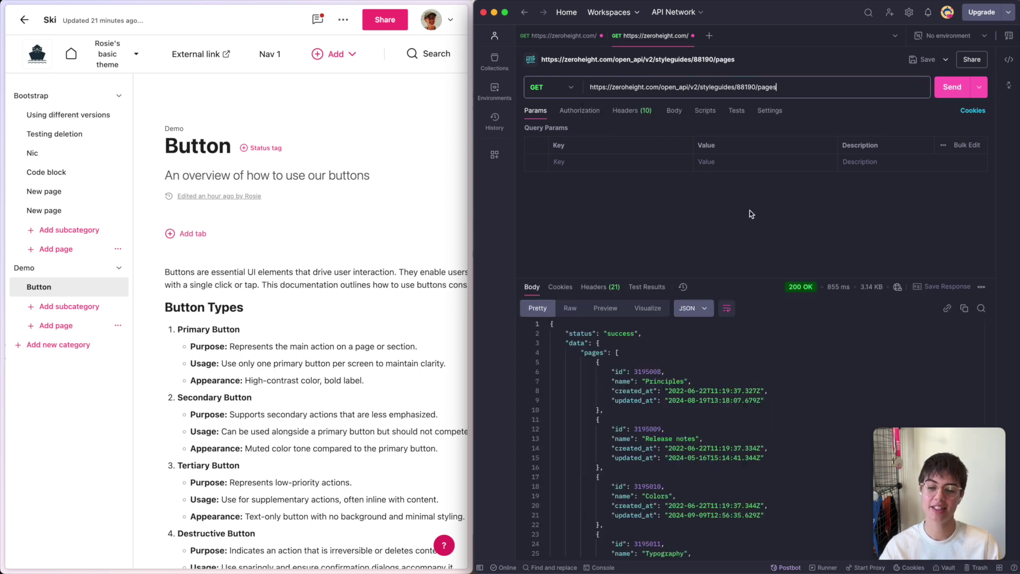
- Find the Button page in the JSON response and select its id
scroll(751, 417, down, 3)
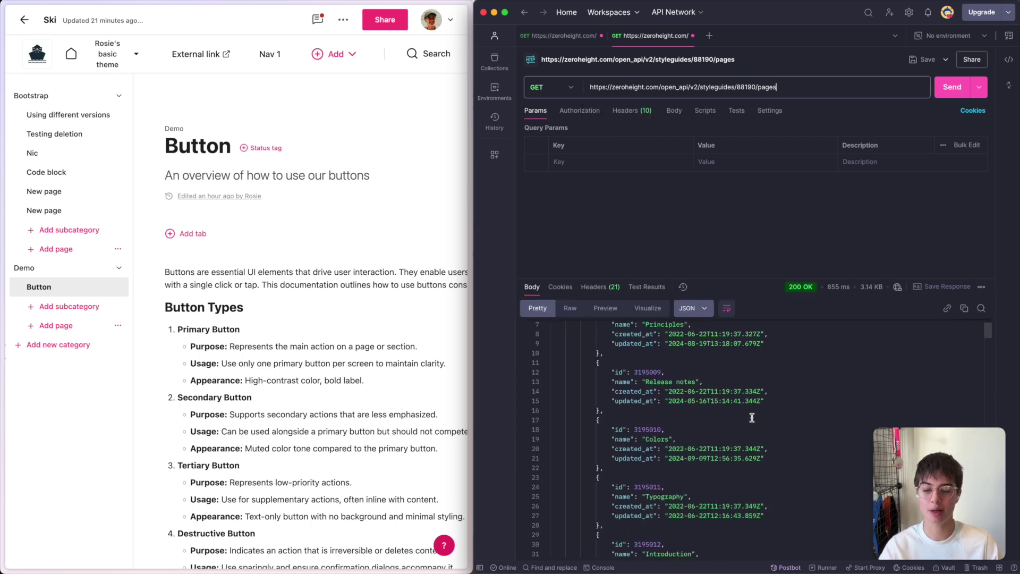
scroll(751, 418, down, 1)
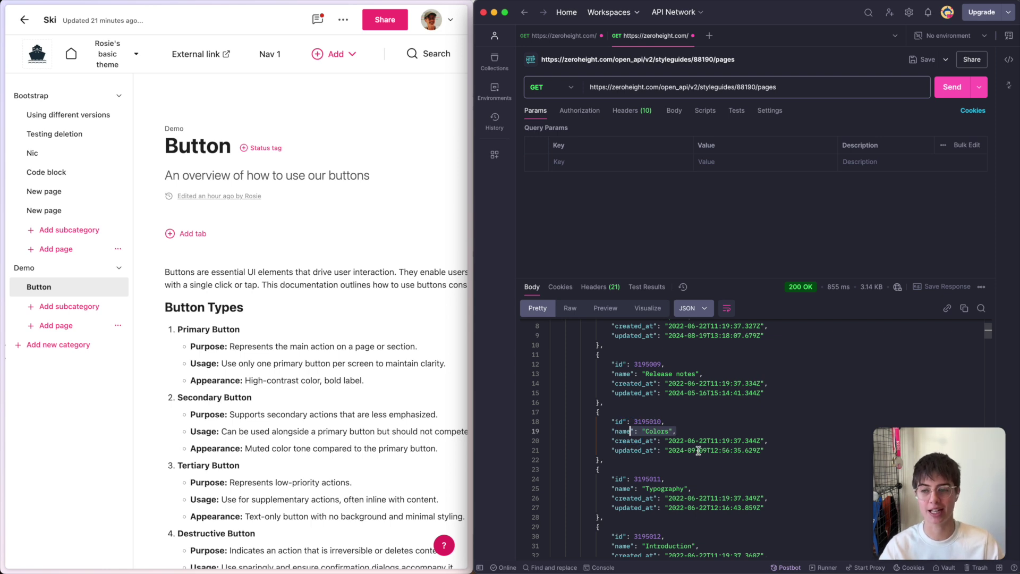
scroll(697, 450, down, 20)
scroll(694, 452, down, 8)
double_click(659, 486)
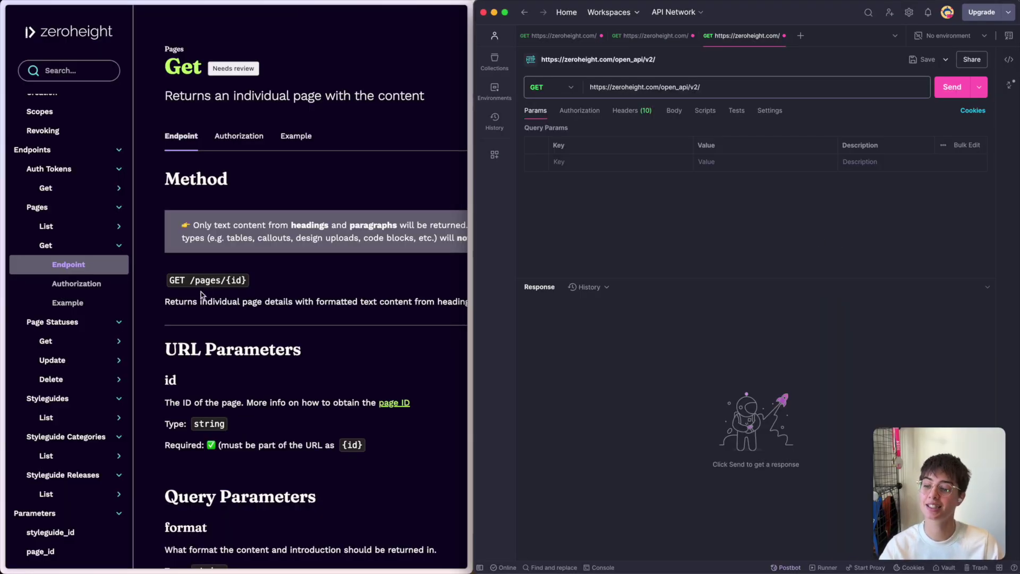
- Send GET open_api/v2/pages/6574976 and review the Button page's returned JSON content
click(723, 85)
text(page)
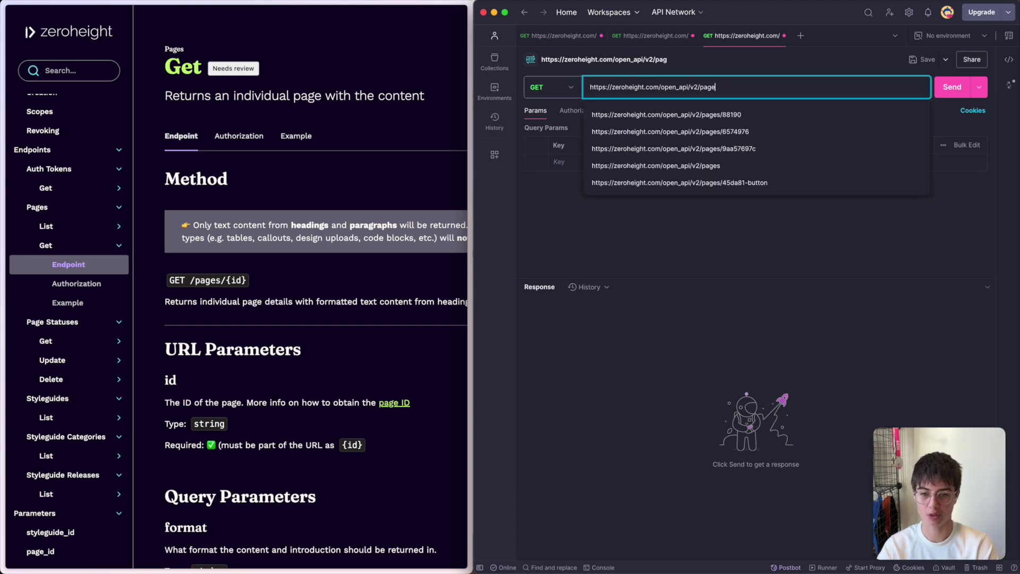
text(s/)
key(Down)
key(Down)
key(Return)
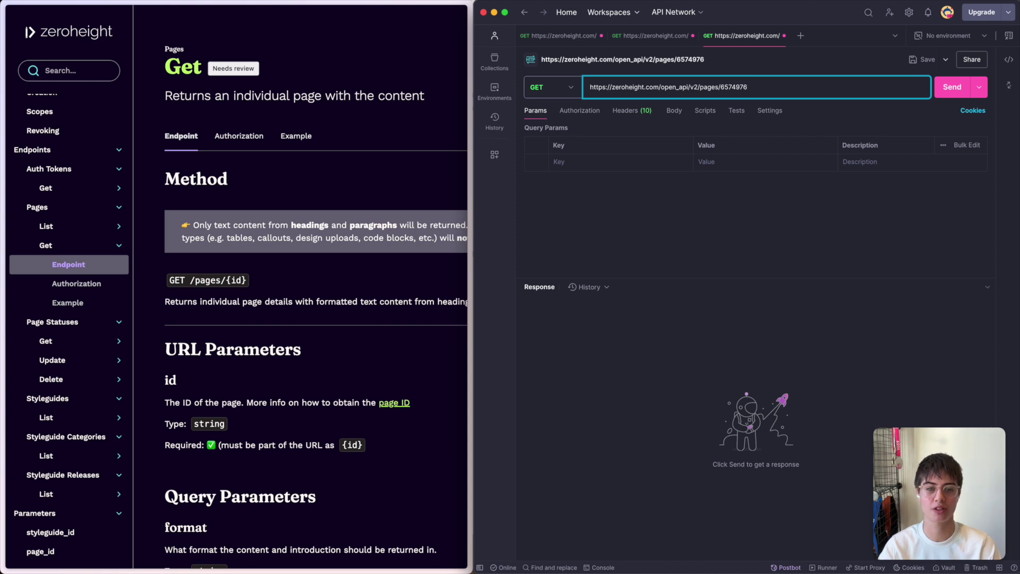
key(Return)
scroll(719, 449, down, 3)
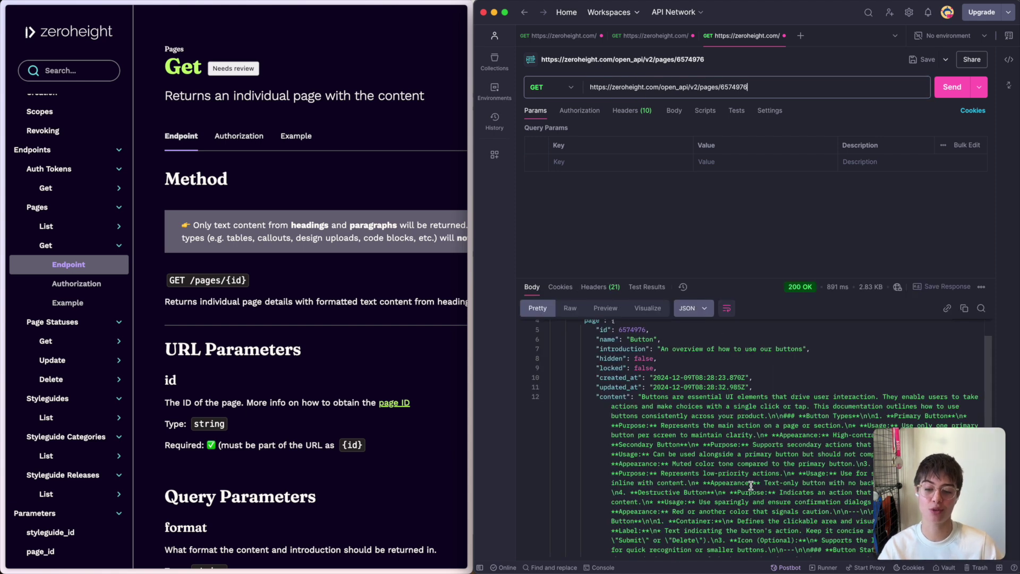
scroll(674, 402, up, 3)
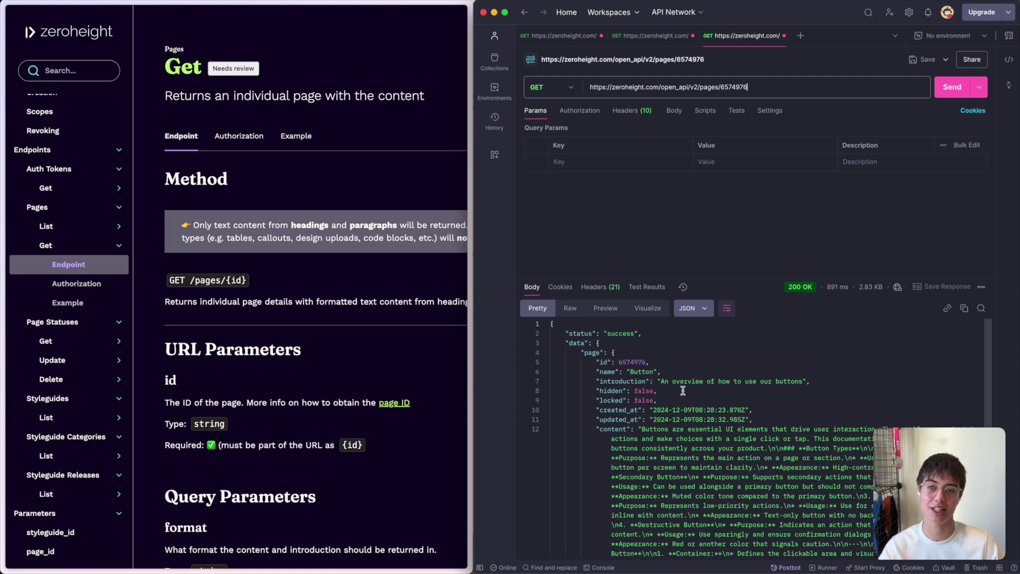
scroll(683, 390, down, 5)
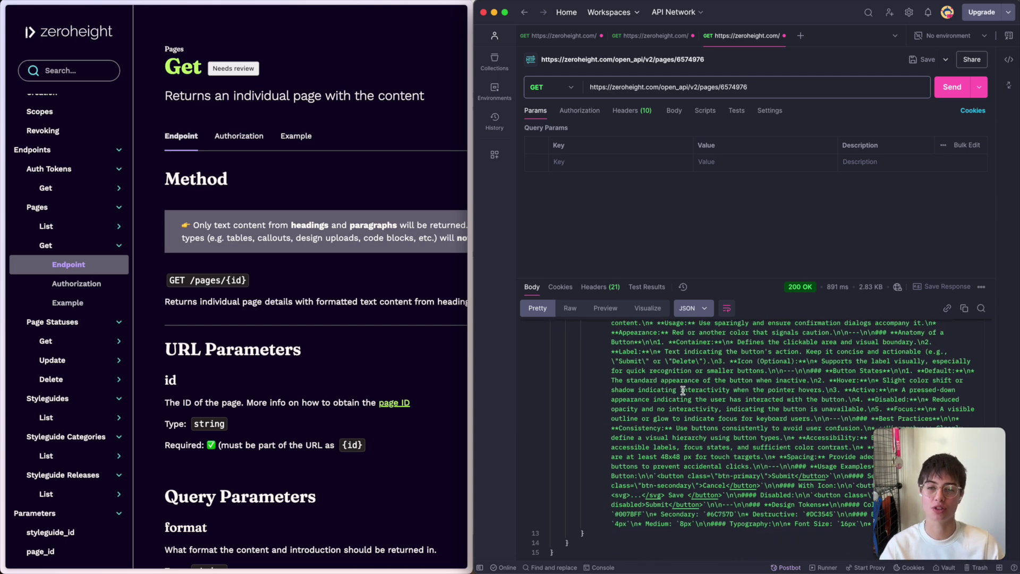